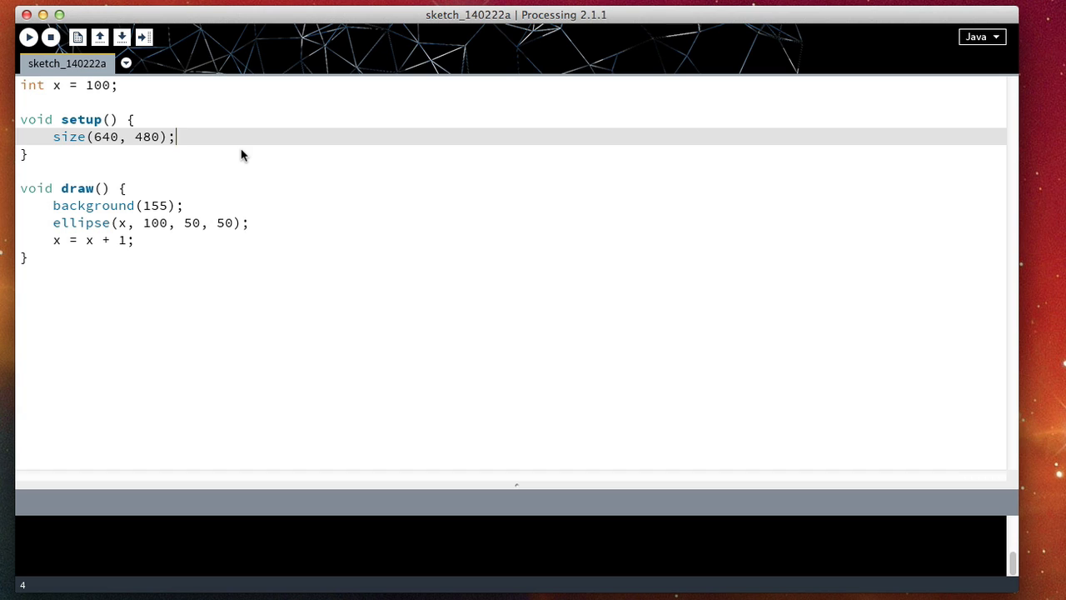
Run the original sketch to watch the circle move right, then review the x + 1 update in draw
left_click(28, 37)
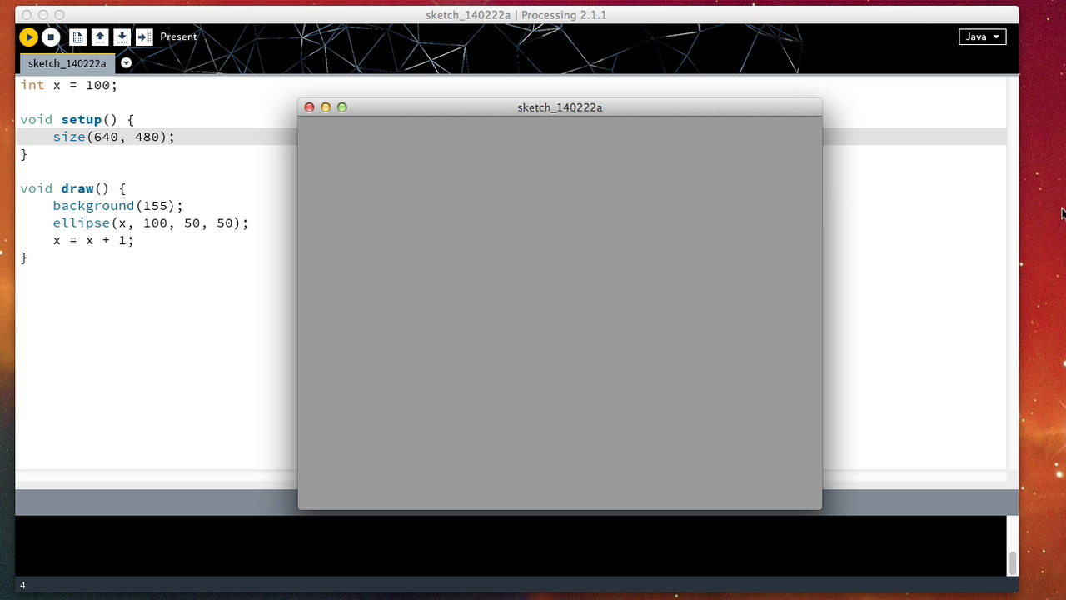
left_click(309, 107)
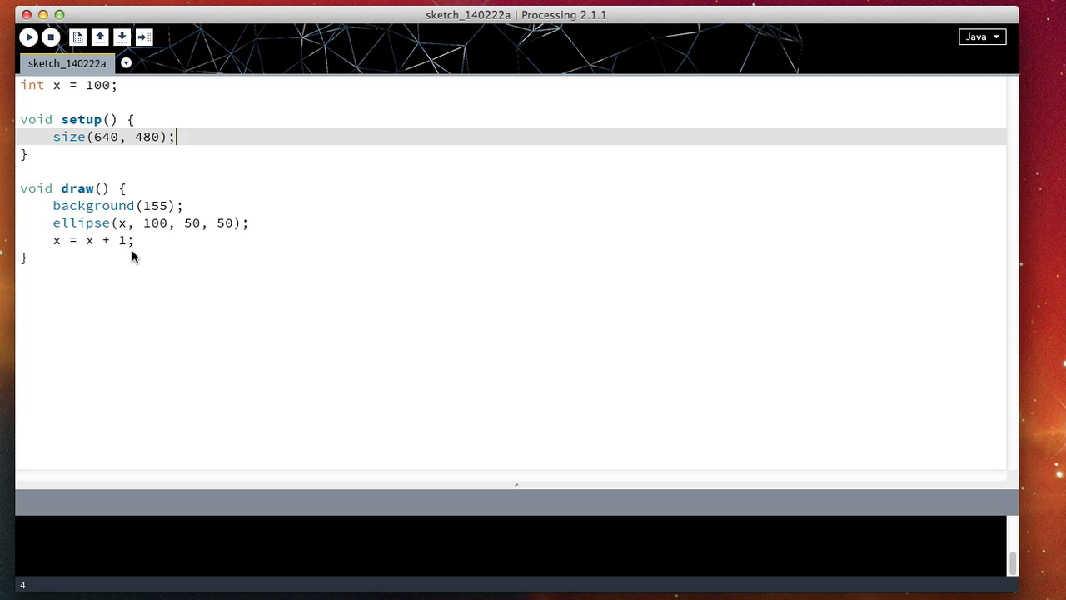
left_click_drag(126, 241, 87, 241)
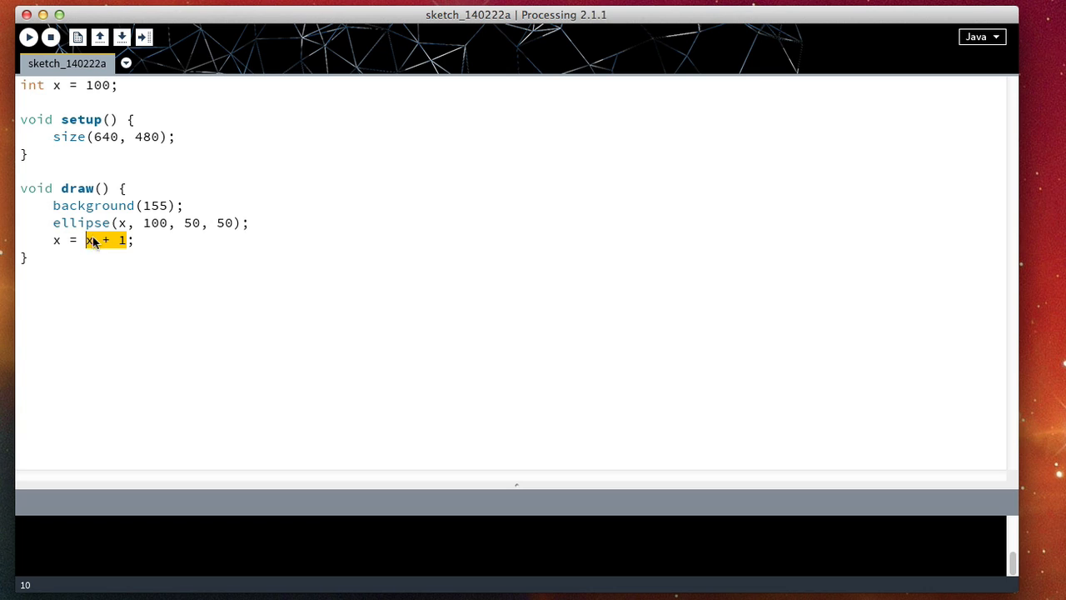
left_click_drag(123, 188, 114, 260)
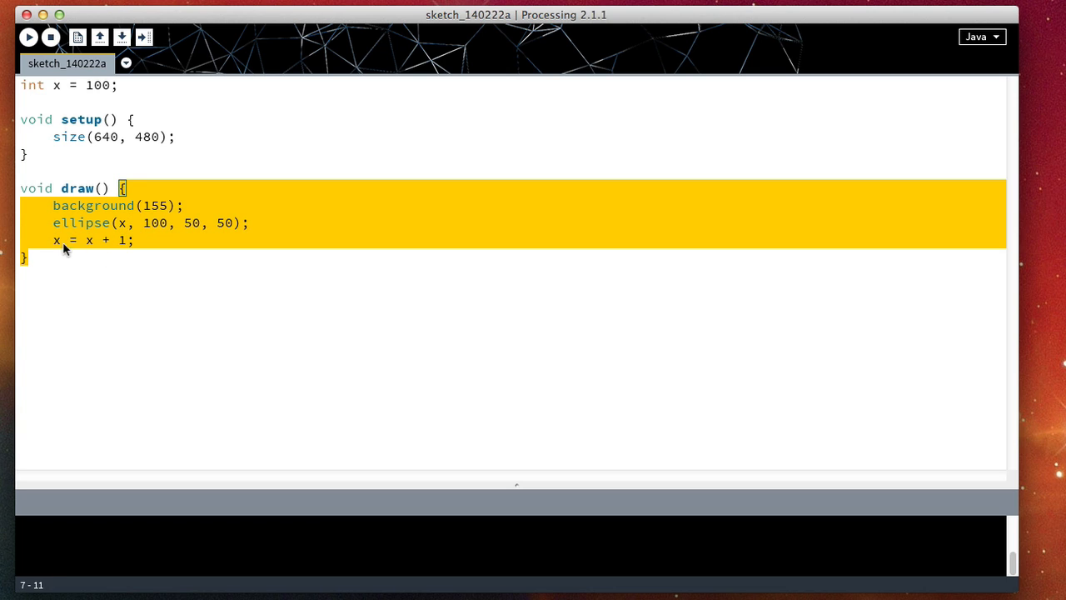
left_click(176, 243)
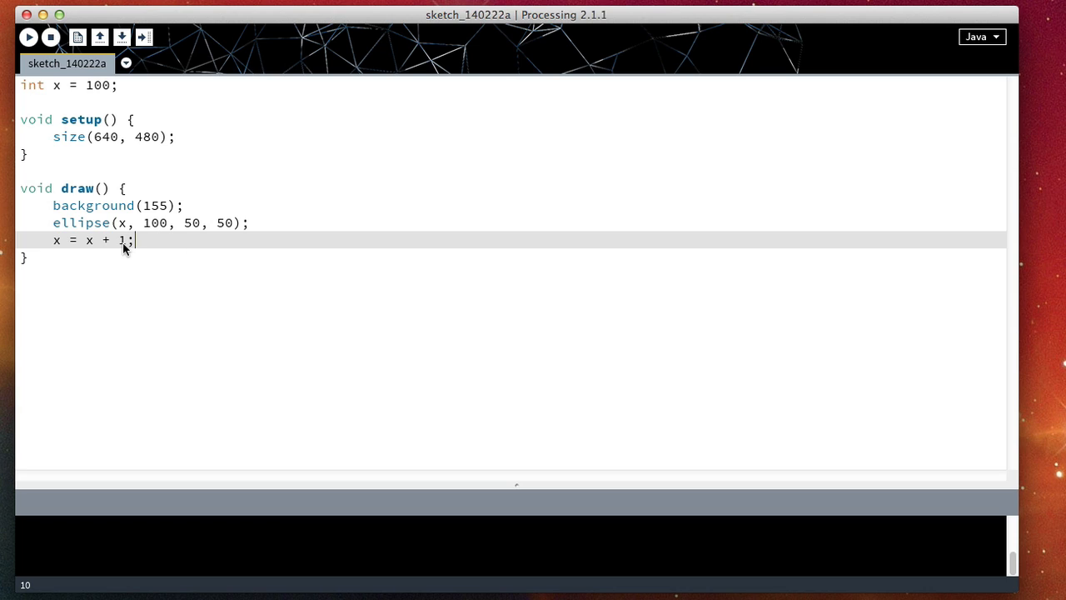
Change the update to x = x - 1 and run it so the circle slides off the left edge
double_click(106, 241)
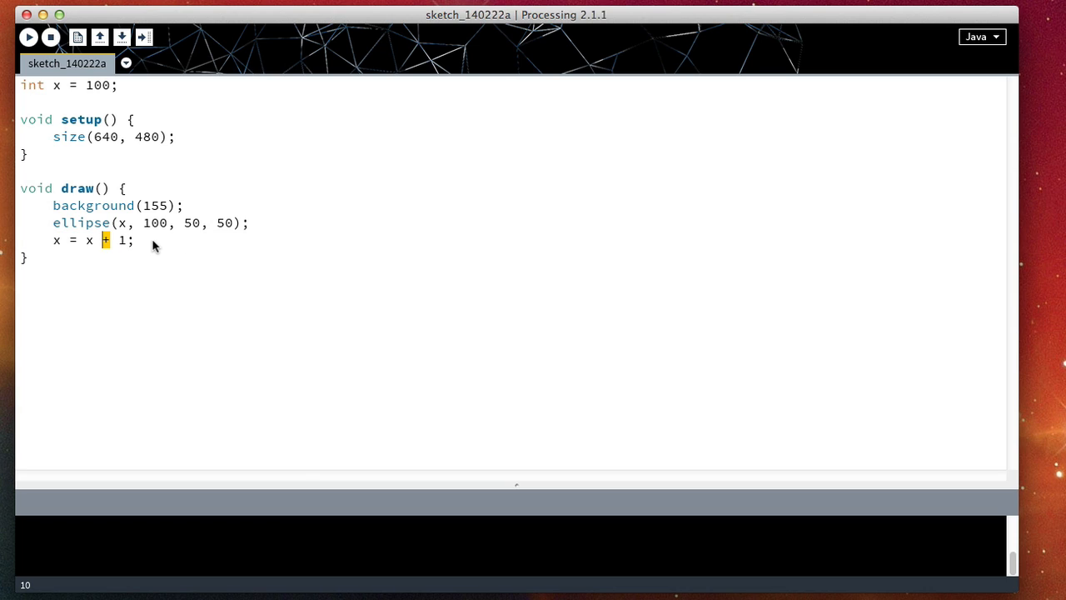
type("-")
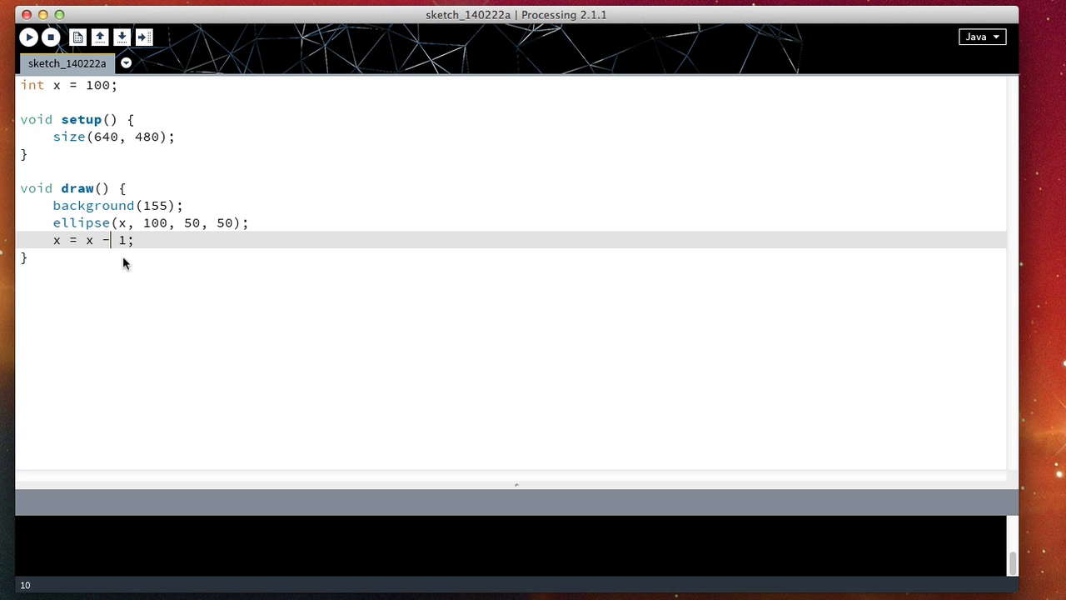
left_click(27, 37)
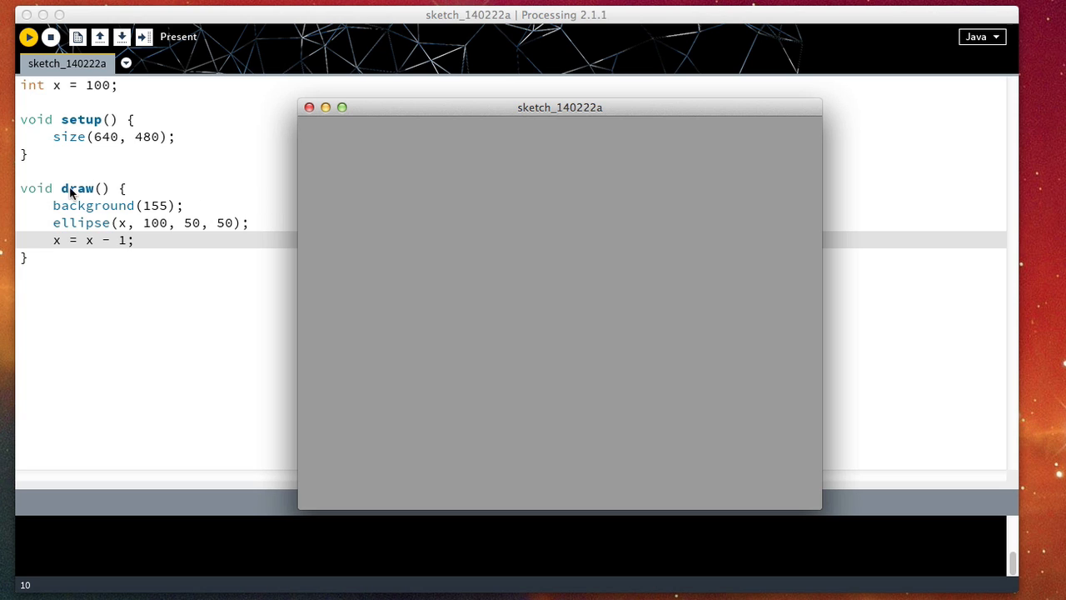
left_click(309, 107)
left_click(110, 239)
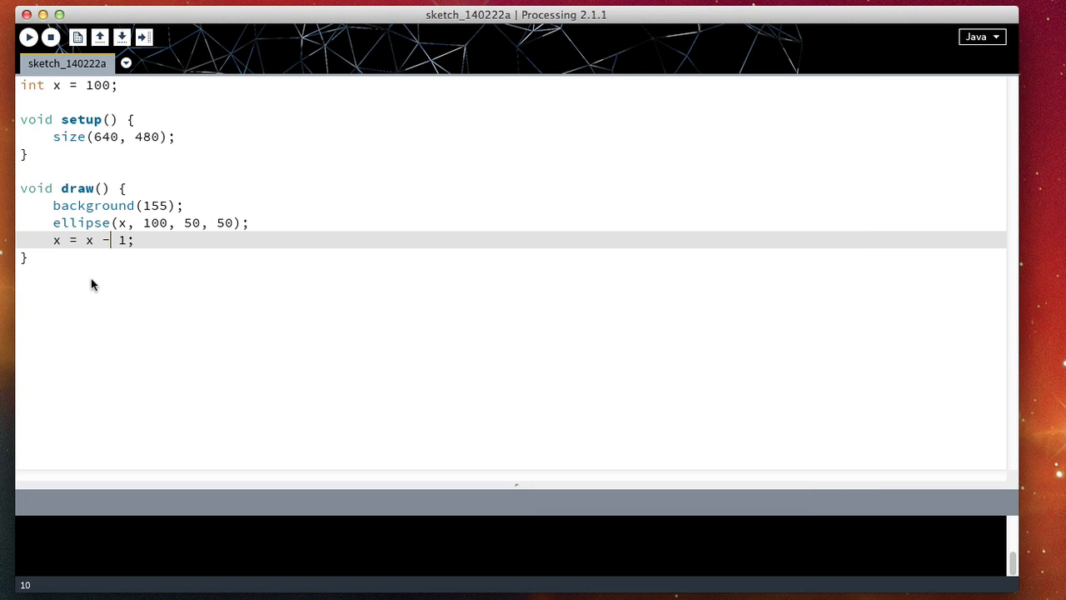
Put the plus sign back so the line reads x = x + 1 again, ending at the x declaration
key("BackSpace")
type("+")
double_click(105, 241)
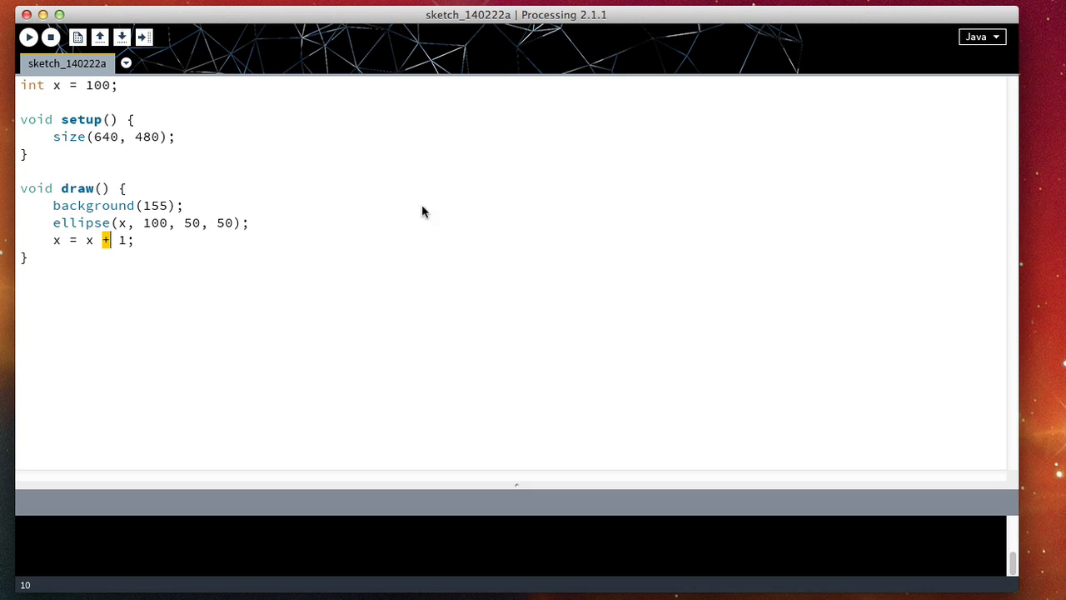
left_click(139, 241)
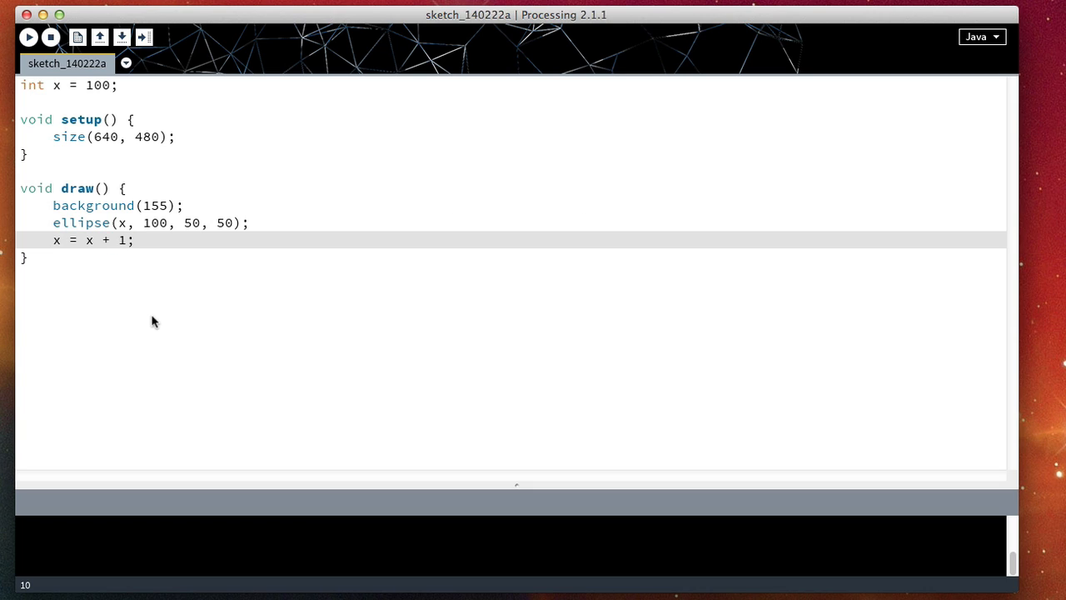
left_click(156, 86)
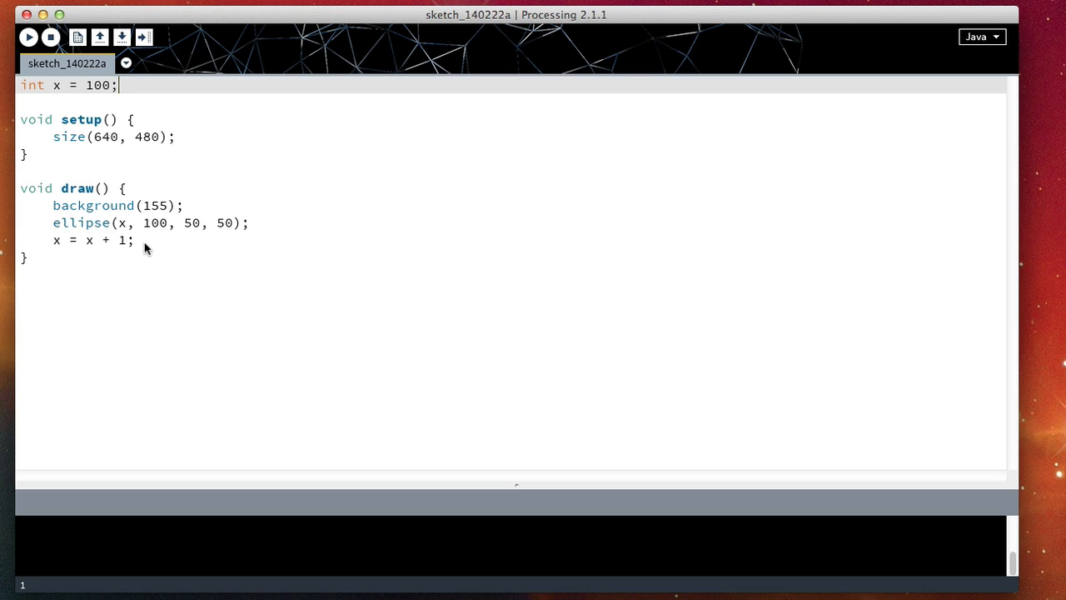
Add int dx = 1; on a new line and review each statement's closing semicolon
key("Return")
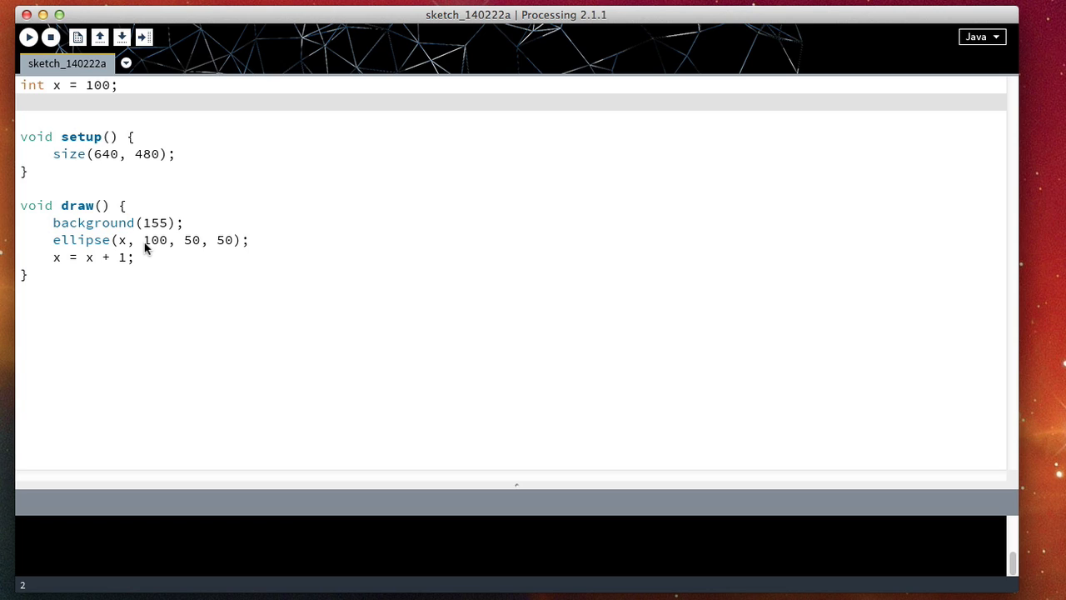
type("int ")
type("dx")
type("= 1;")
double_click(107, 102)
double_click(172, 154)
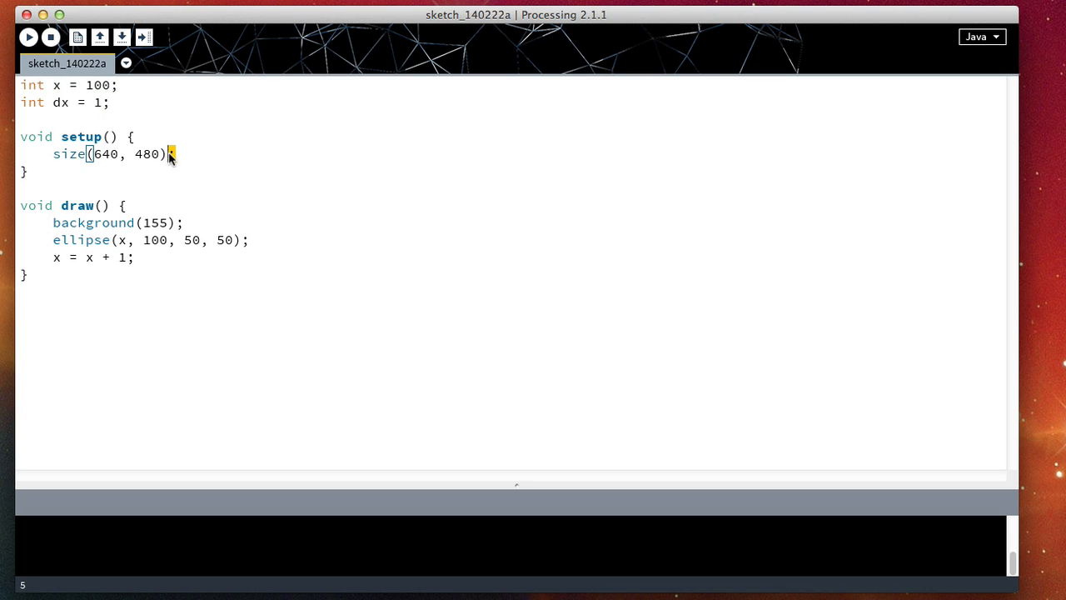
double_click(245, 240)
double_click(180, 224)
double_click(131, 259)
left_click(169, 255)
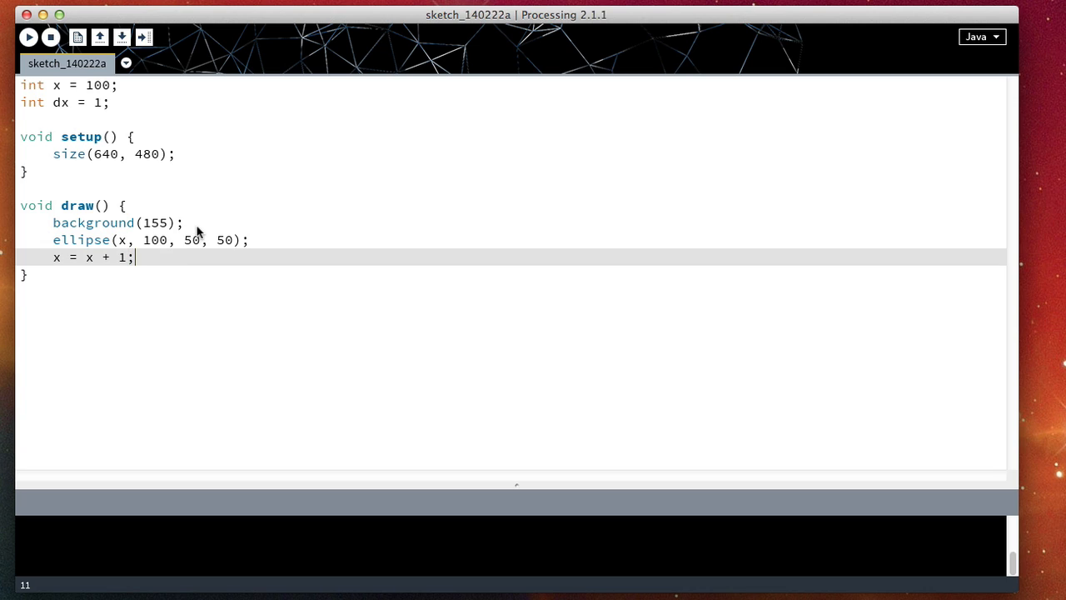
Review the background, ellipse and update statements, then select the 1 in x = x + 1 for replacement
left_click_drag(186, 224, 54, 224)
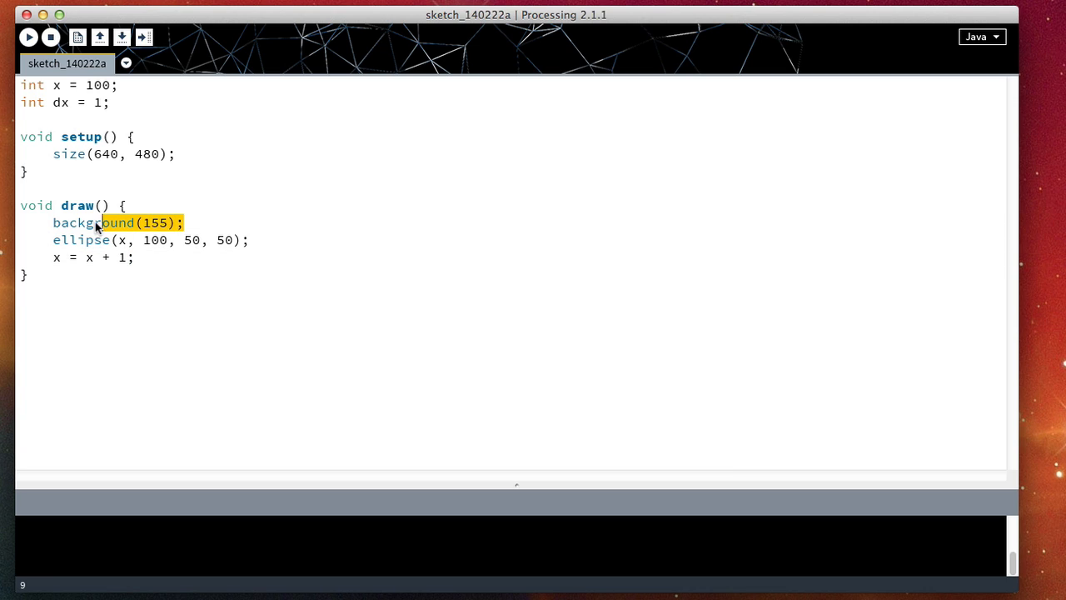
left_click_drag(250, 241, 54, 241)
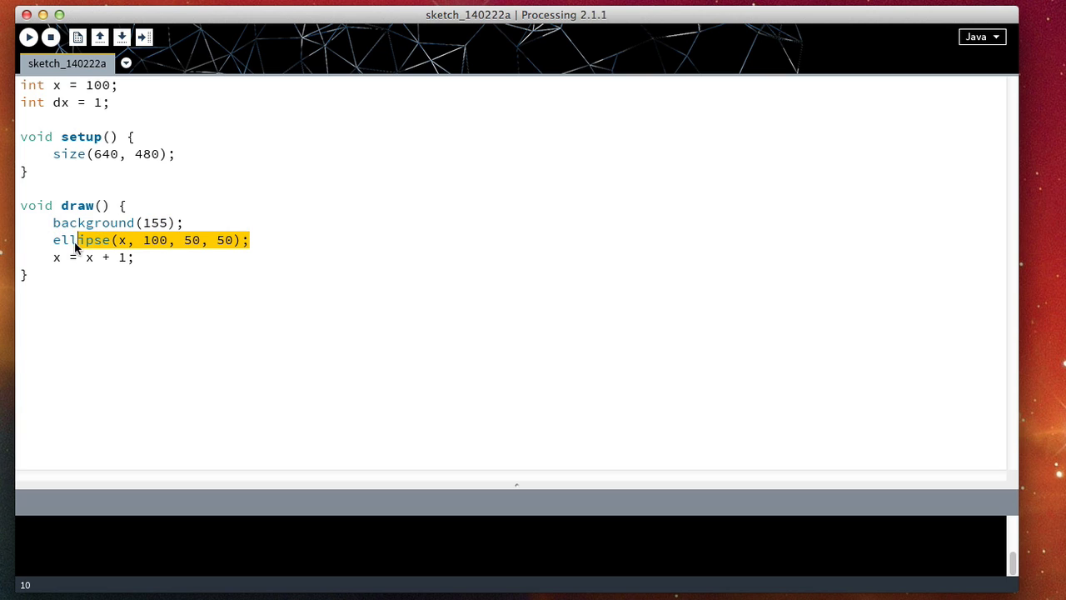
left_click_drag(135, 258, 53, 258)
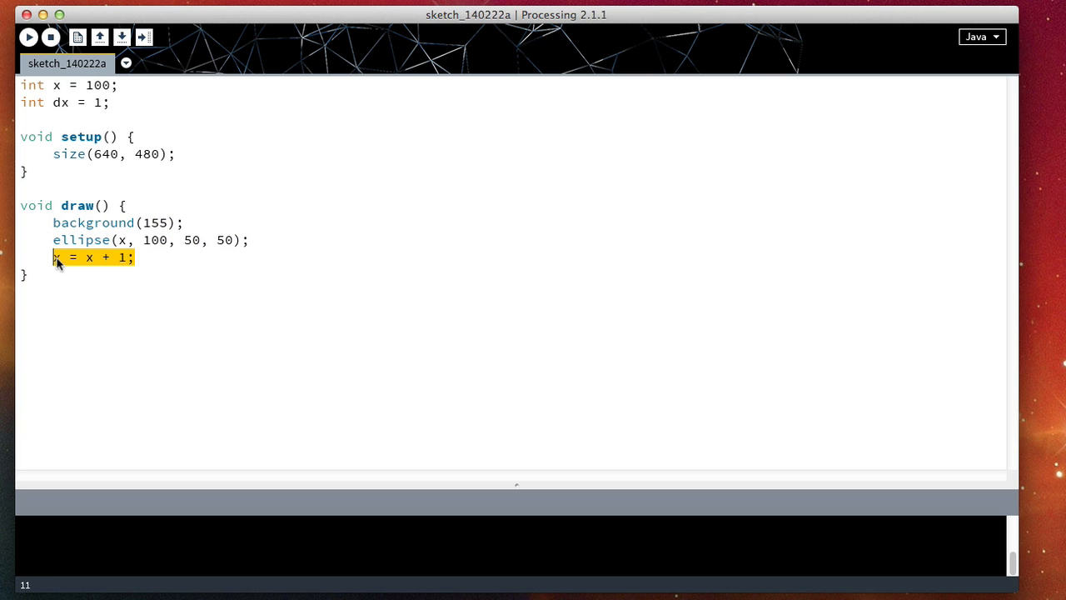
left_click(161, 259)
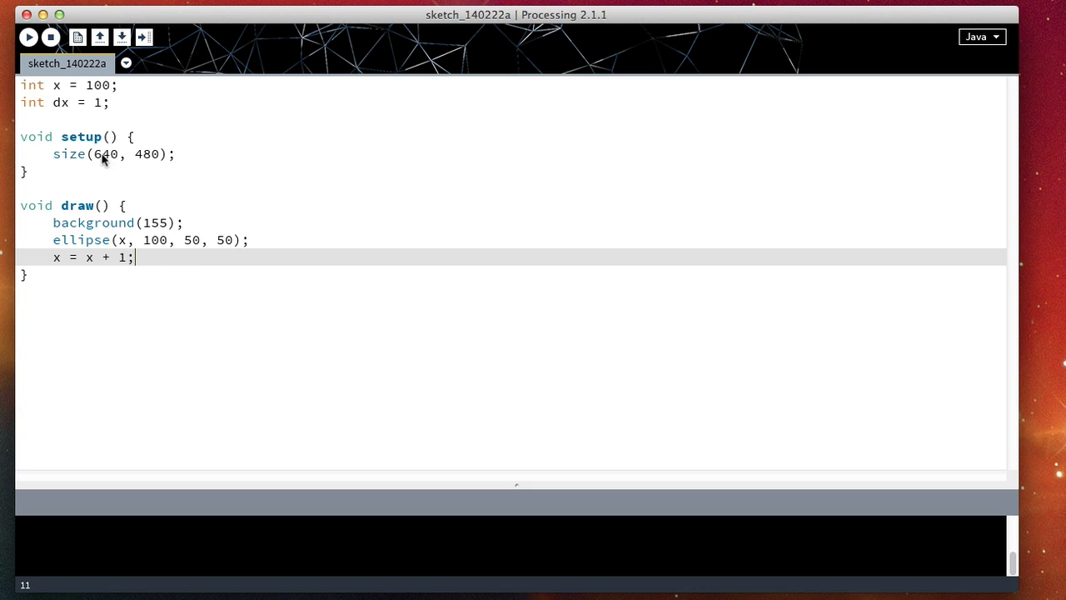
double_click(60, 103)
double_click(98, 102)
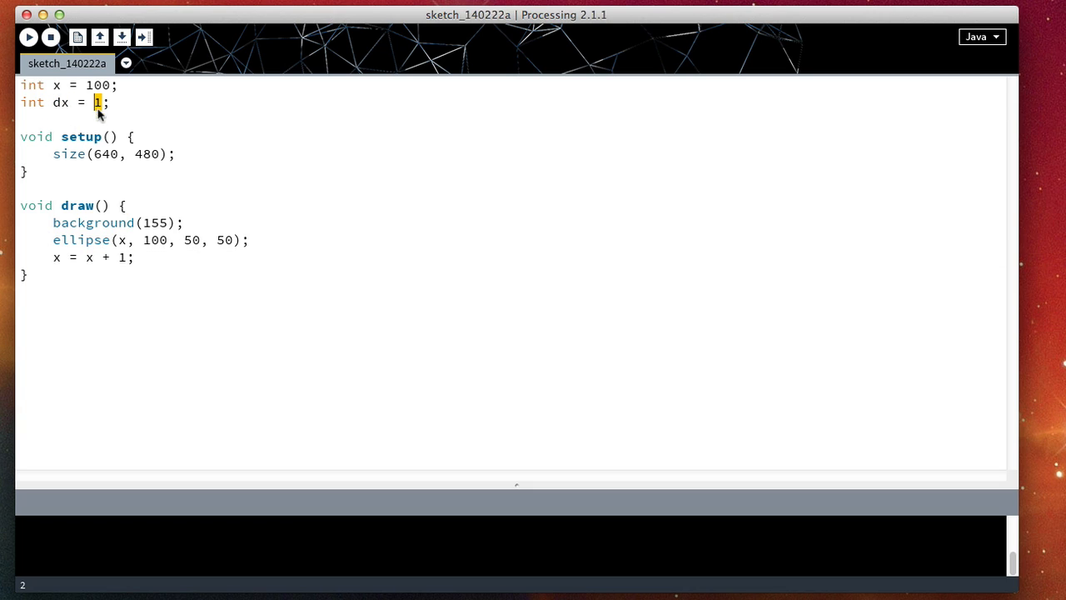
double_click(119, 258)
type("dx")
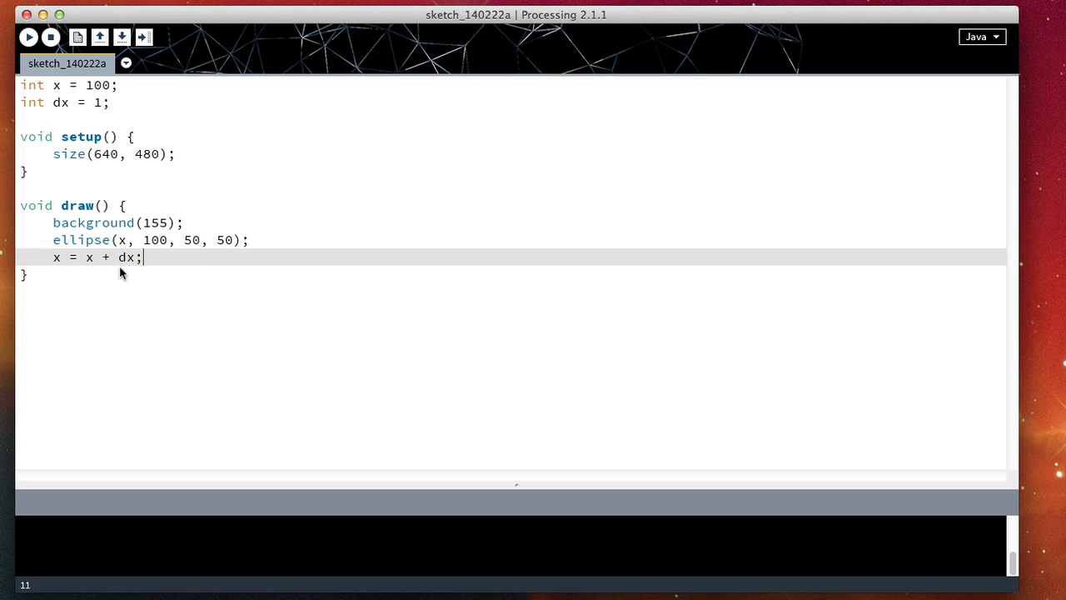
With the update reading x = x + dx, run the sketch to confirm the motion is unchanged
key("super+r")
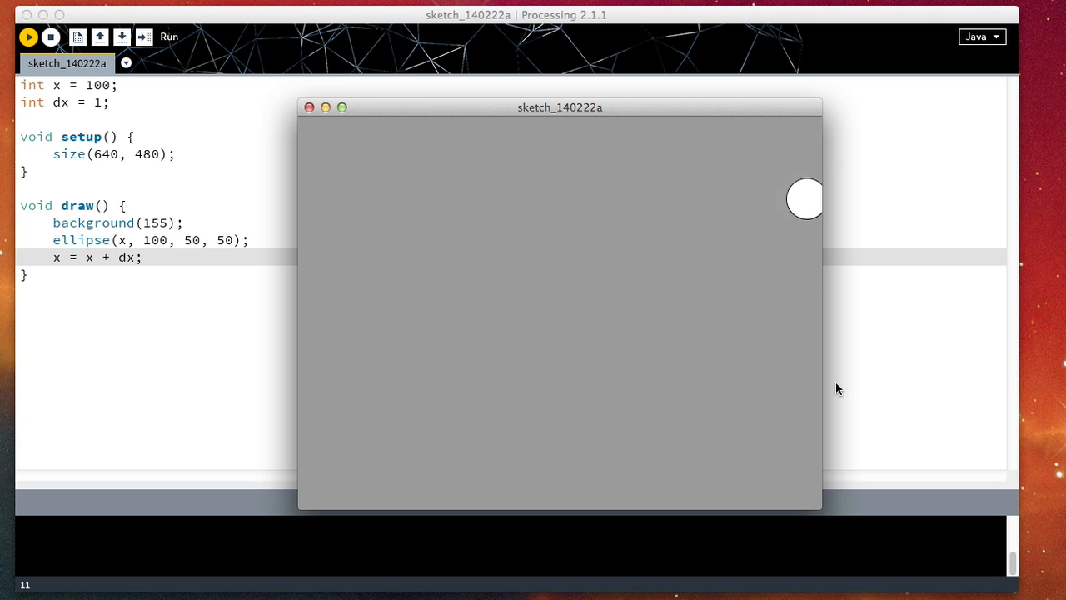
left_click(309, 108)
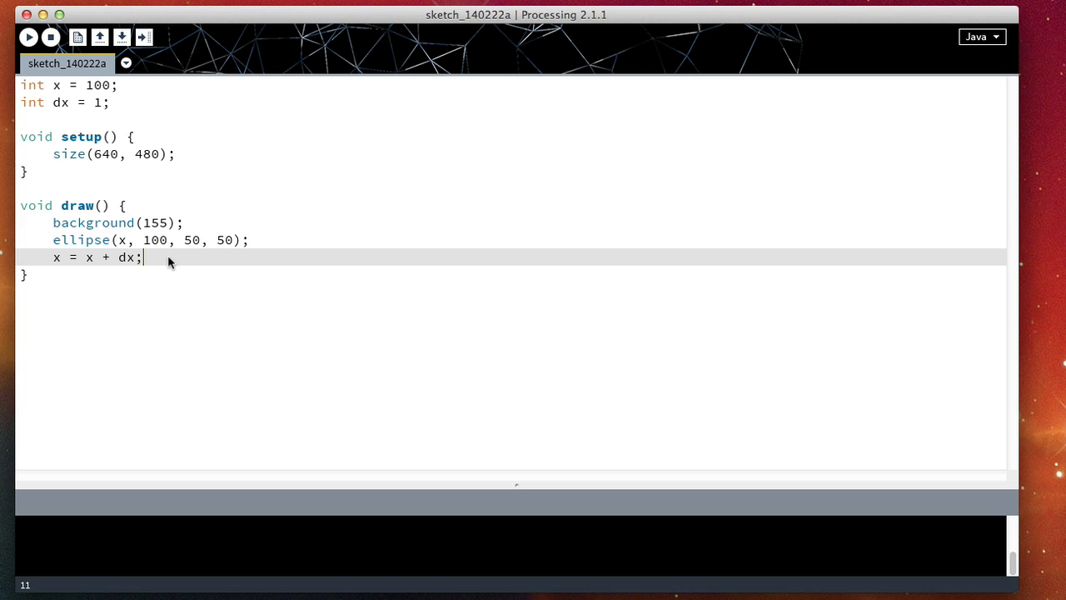
left_click(168, 255)
Write an empty if(x > width) { } block inside draw below the update line
key("Return")
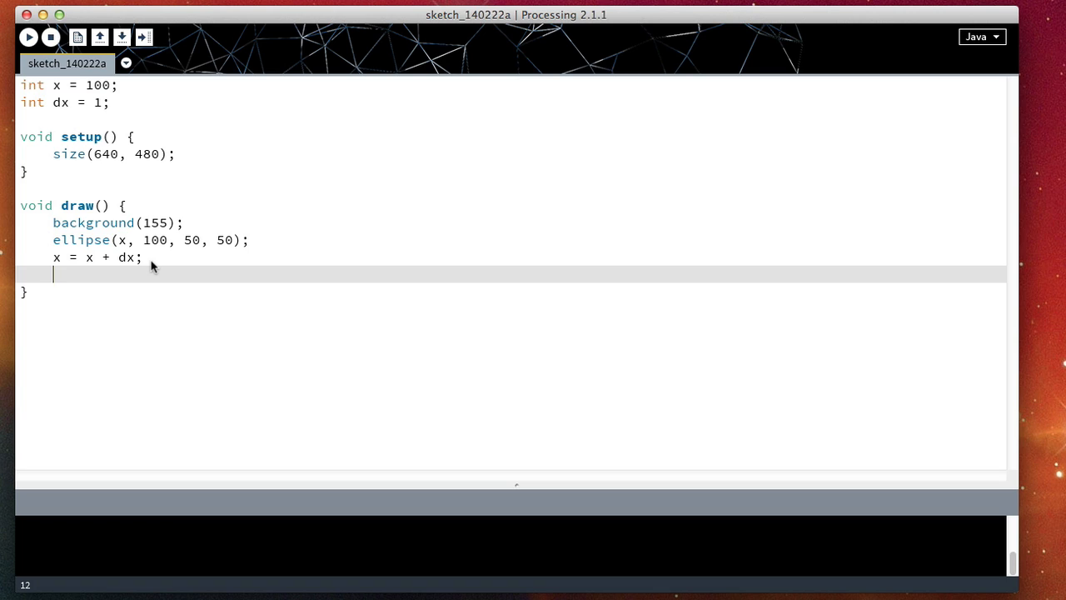
type("if")
type("(")
type(") {")
key("Return")
key("Return")
type("}")
left_click(75, 274)
left_click(82, 291)
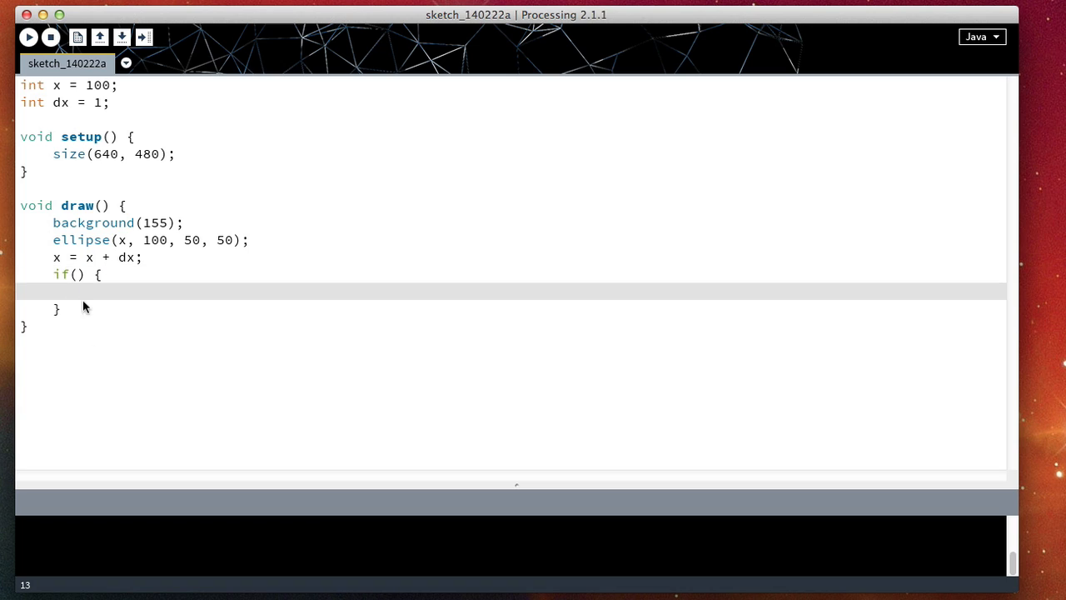
left_click(81, 276)
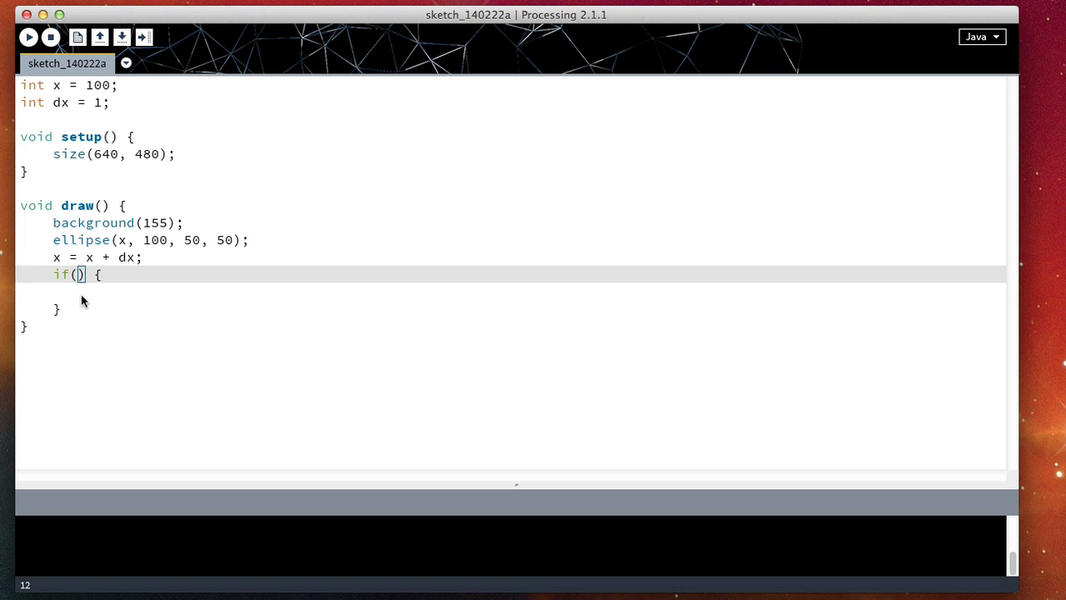
type("x")
type(" > ")
type("width")
double_click(107, 154)
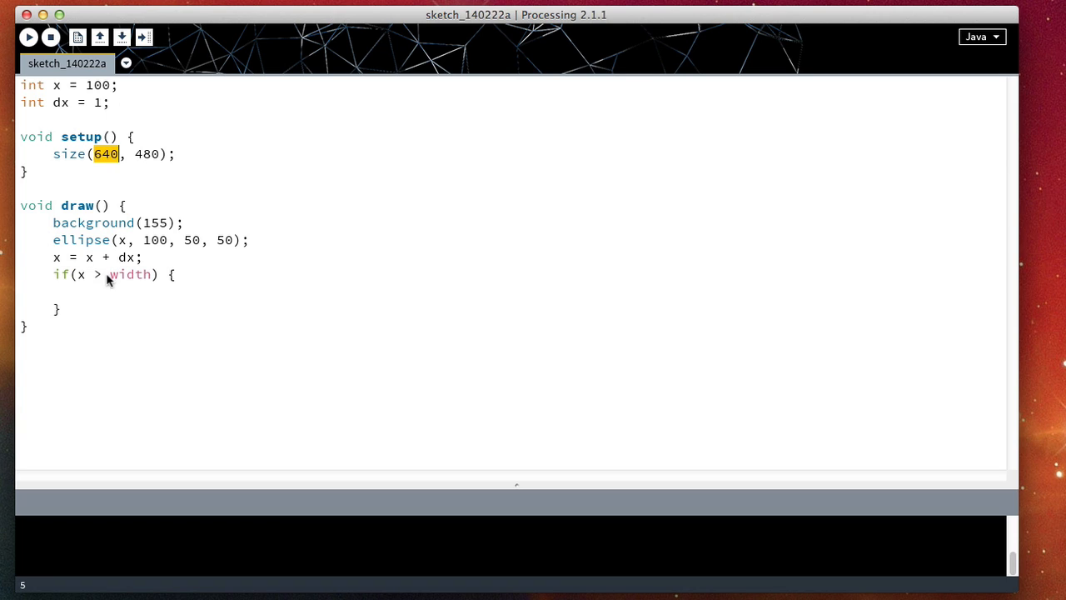
left_click_drag(110, 274, 149, 274)
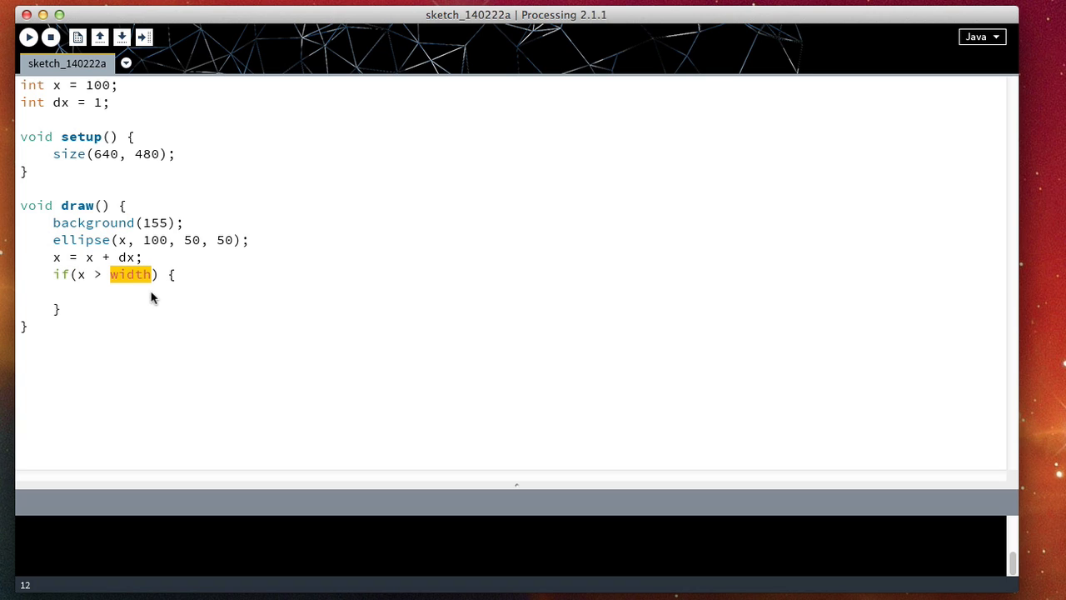
left_click(160, 275)
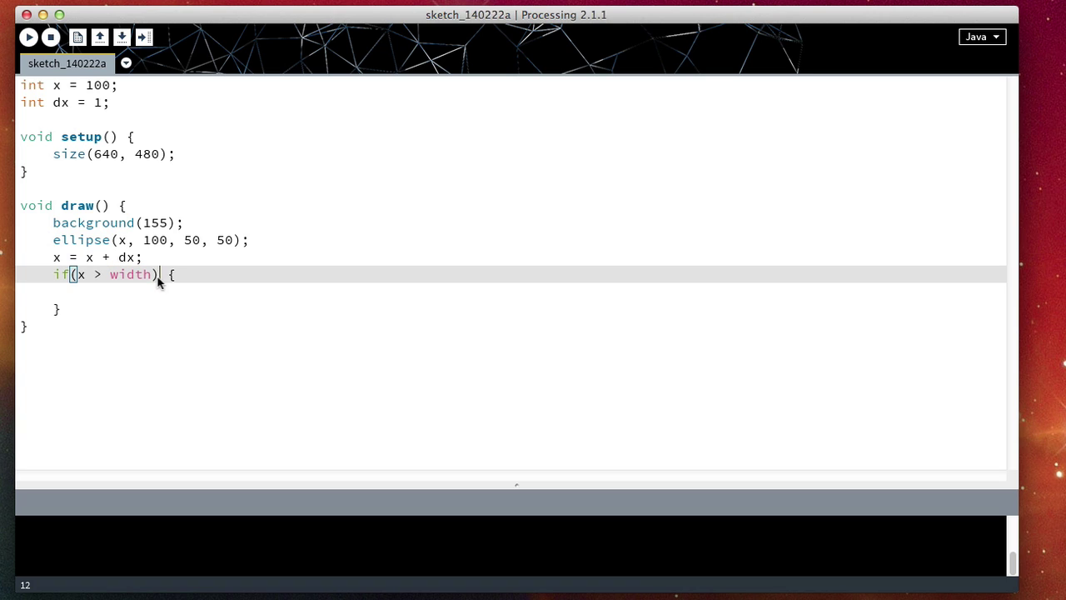
left_click(103, 155)
double_click(104, 155)
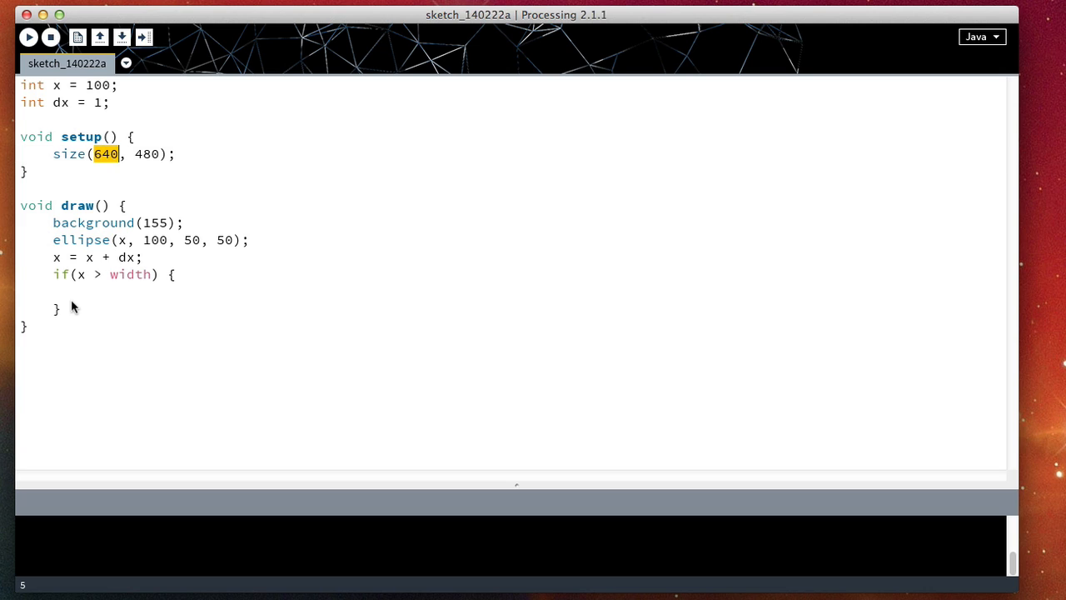
left_click_drag(77, 275, 53, 278)
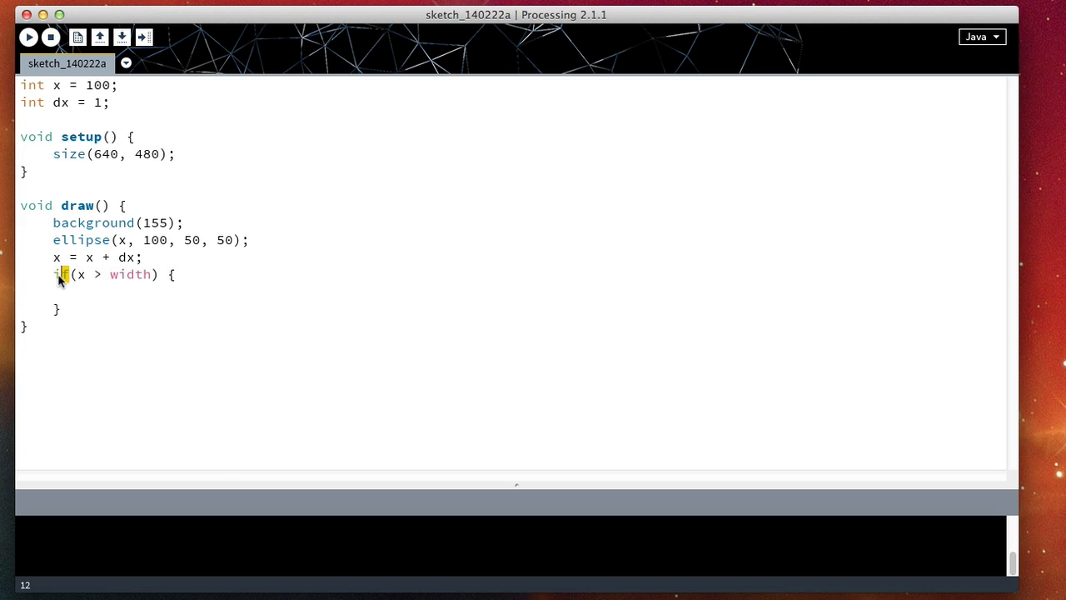
left_click(77, 275)
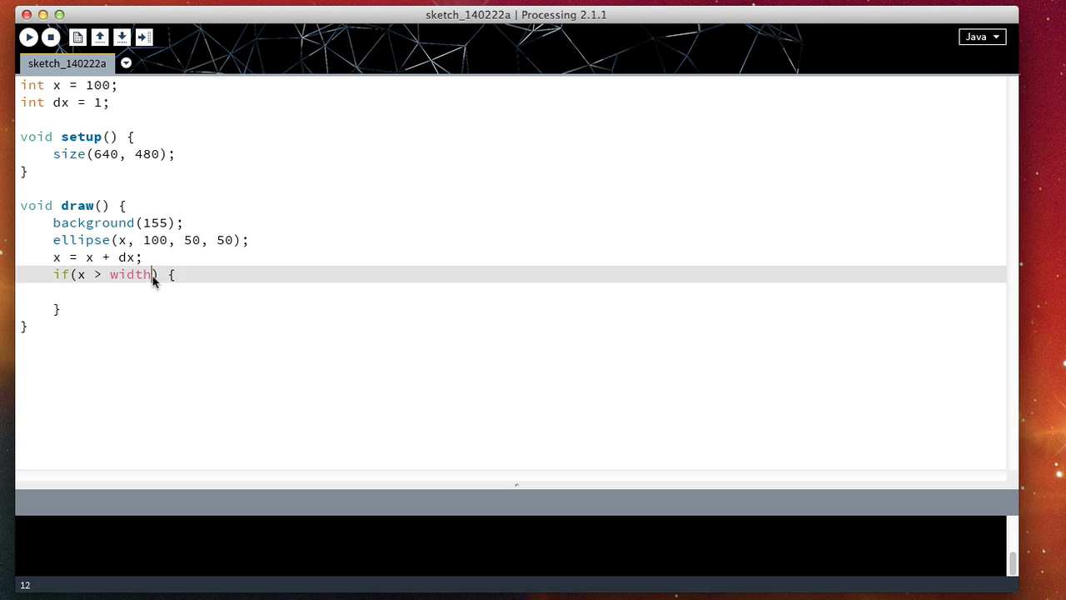
double_click(155, 275)
left_click_drag(77, 278, 96, 279)
double_click(81, 275)
double_click(138, 273)
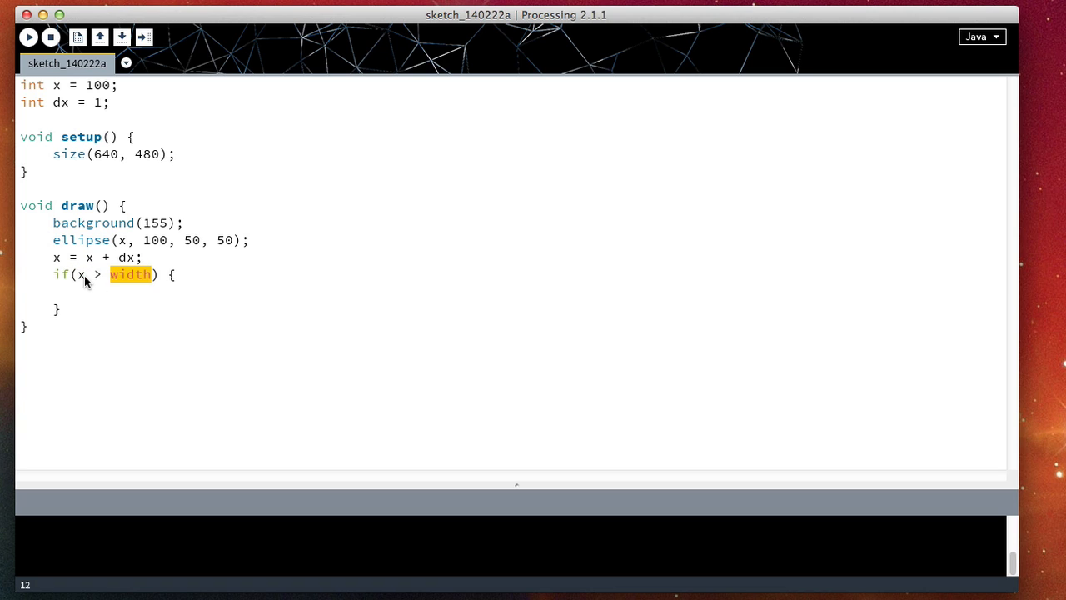
double_click(99, 274)
double_click(131, 277)
left_click(135, 294)
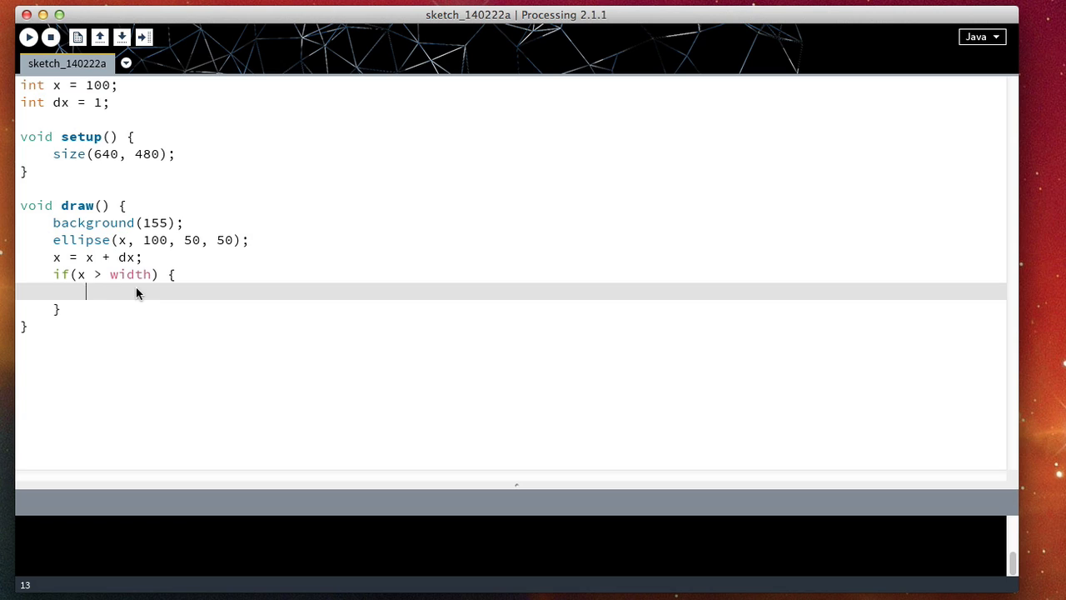
type("dx = -1;")
Set dx = -1 inside the if block and move past its closing brace
left_click(79, 312)
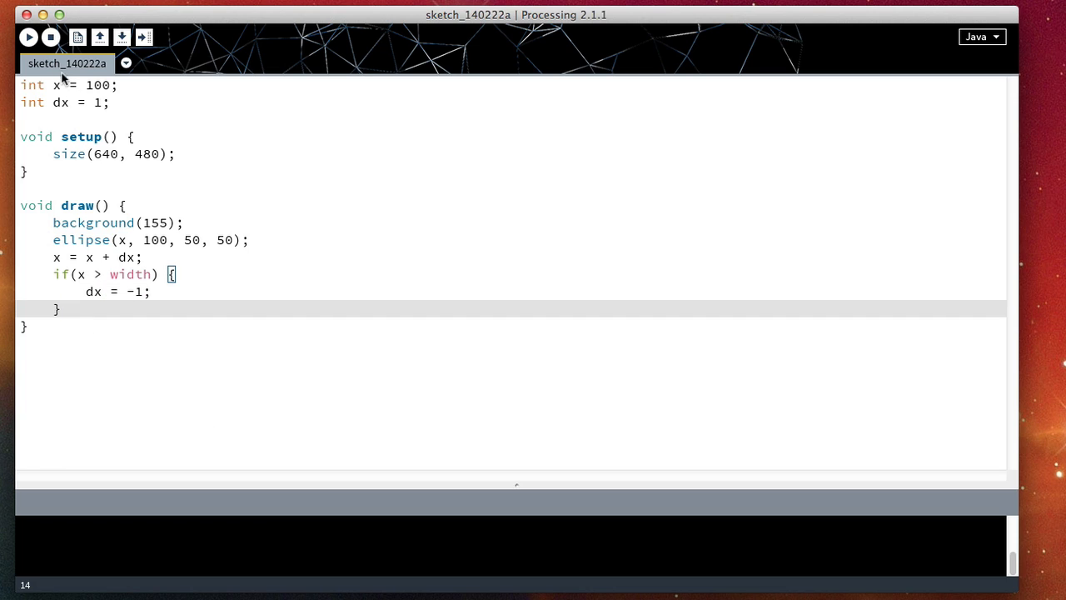
left_click(28, 36)
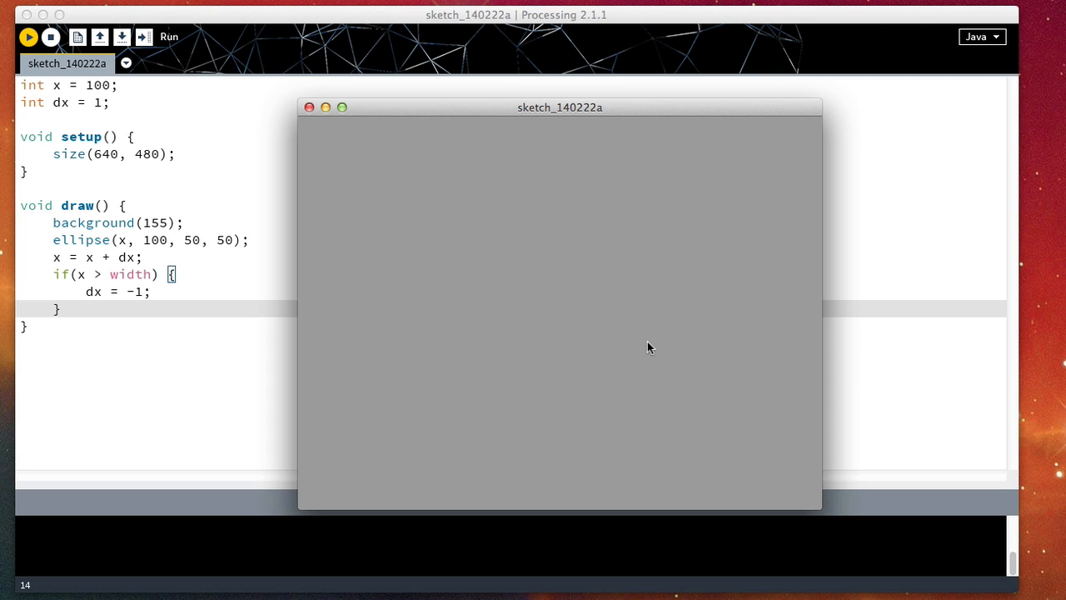
left_click(309, 106)
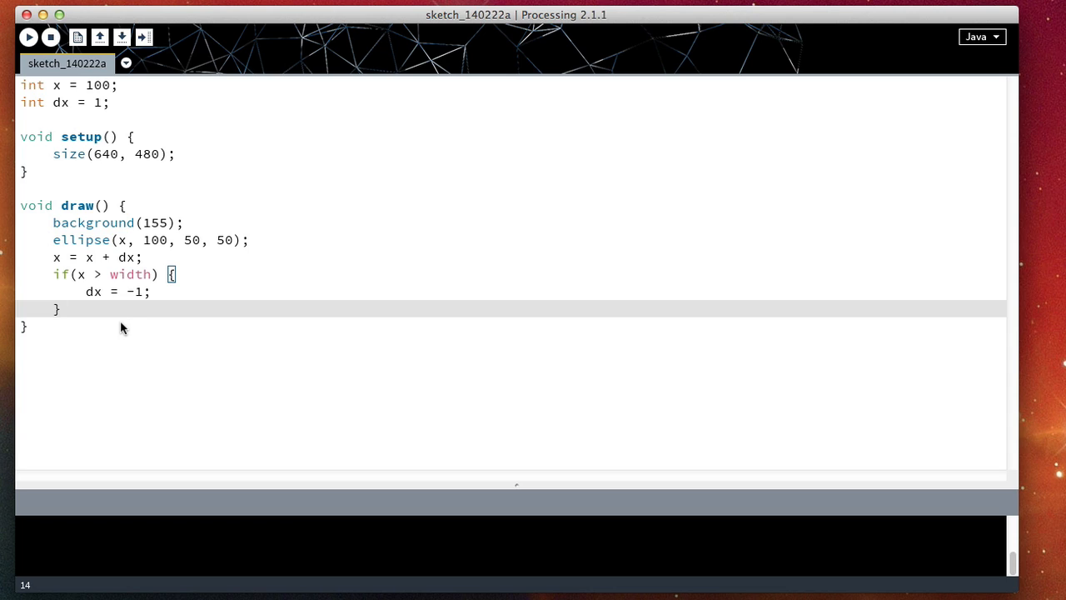
Write a second block if(x < 0) { dx = 1; } after the first one
key("Return")
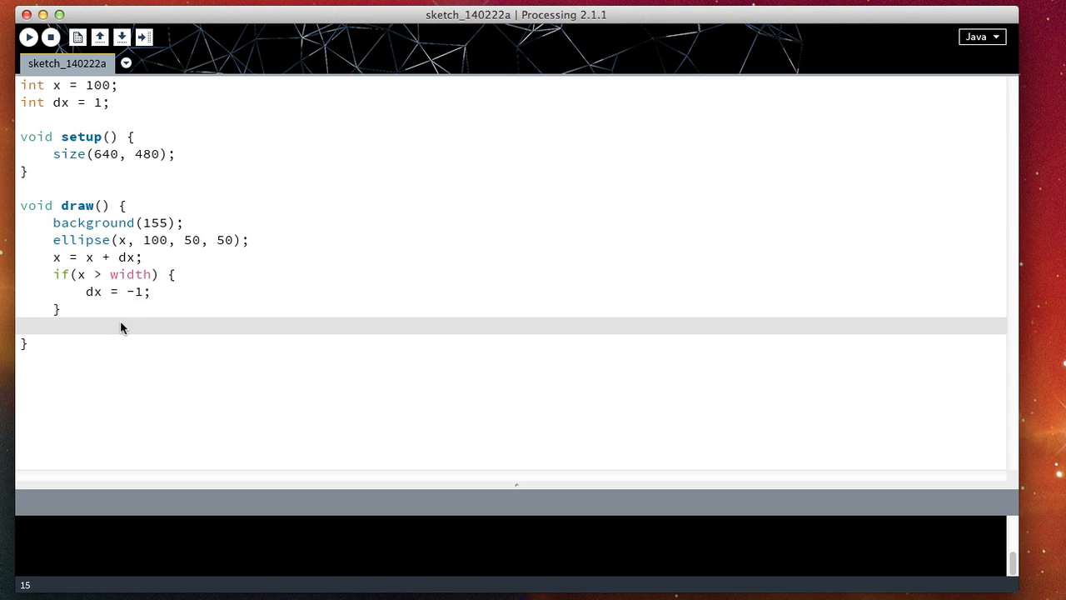
type("if(x < ")
type("0) ")
type("{")
key("Return")
type("dx = 1;")
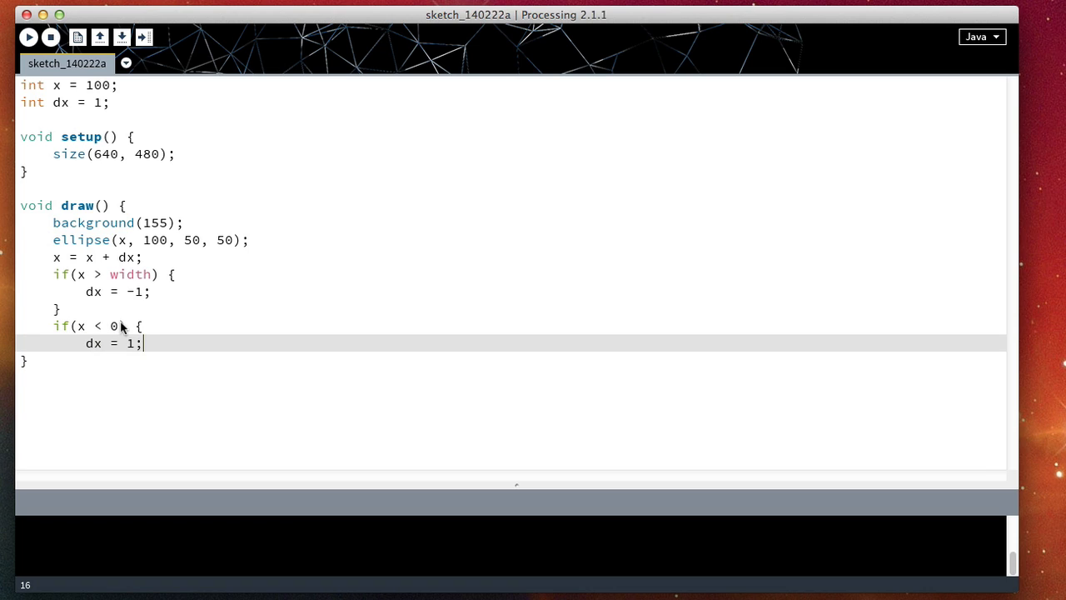
key("Return")
type("}")
double_click(81, 326)
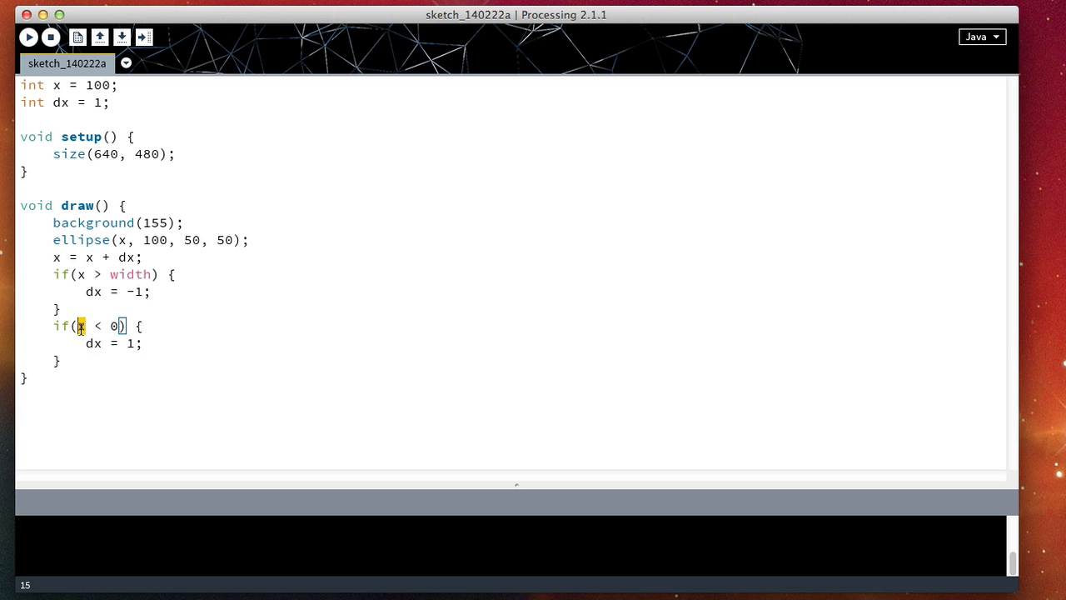
double_click(117, 326)
mouse_move(87, 344)
left_mouse_down()
mouse_move(136, 344)
mouse_move(88, 325)
left_mouse_up()
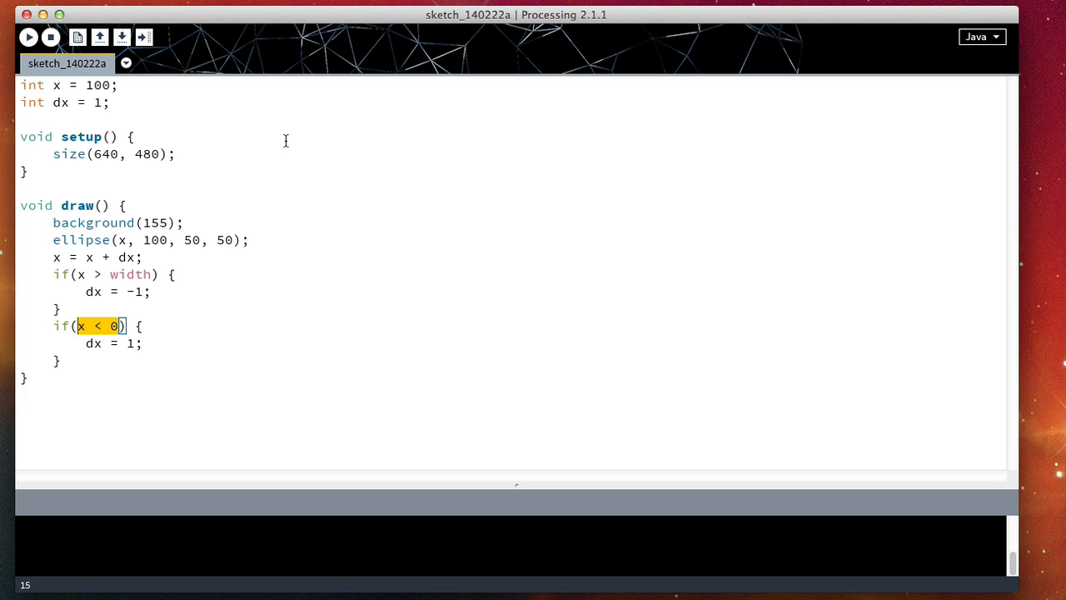
Run the sketch and watch the circle bounce off both window edges
left_click(28, 37)
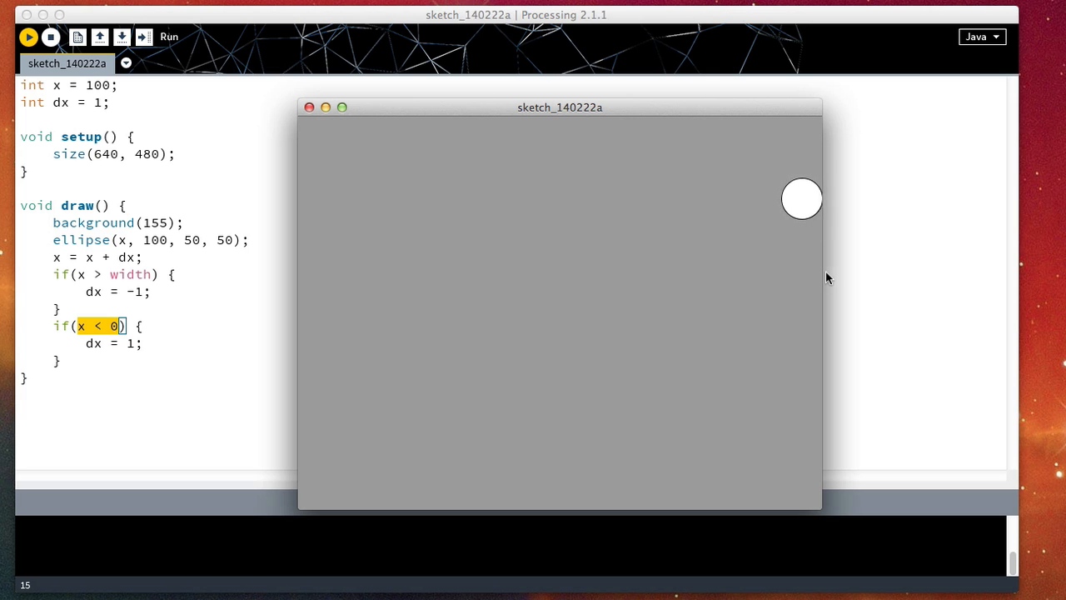
Close the sketch window and return to the ellipse(x, 100, 50, 50) line
left_click(309, 107)
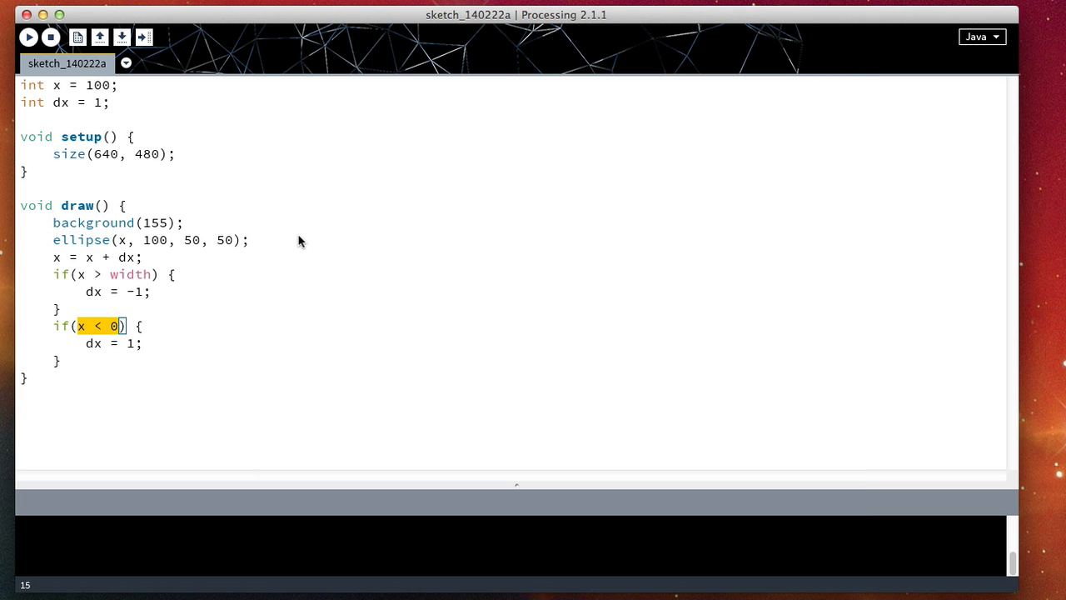
left_click(298, 246)
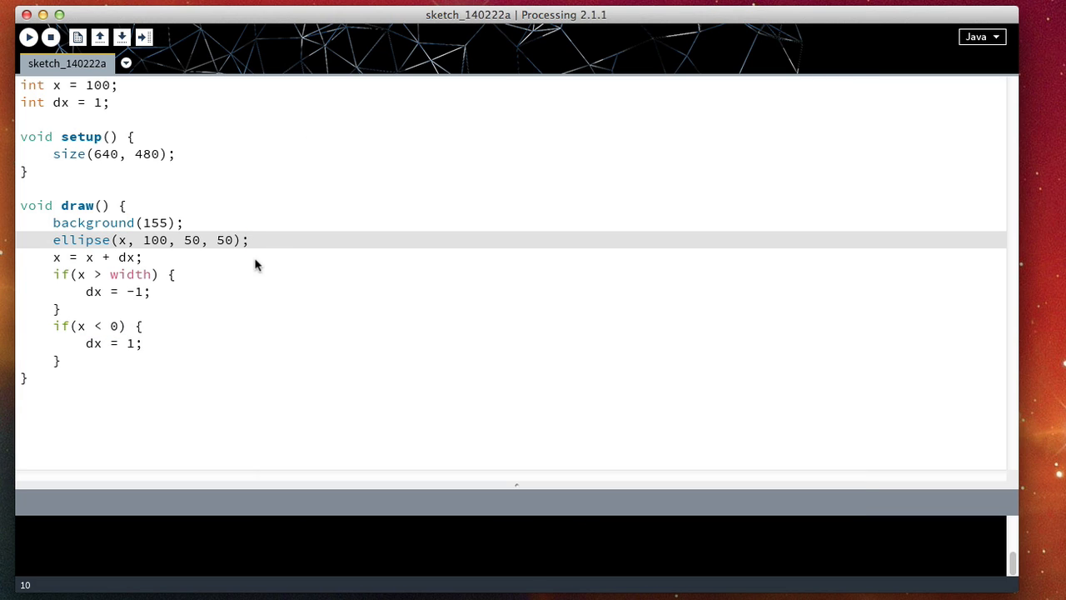